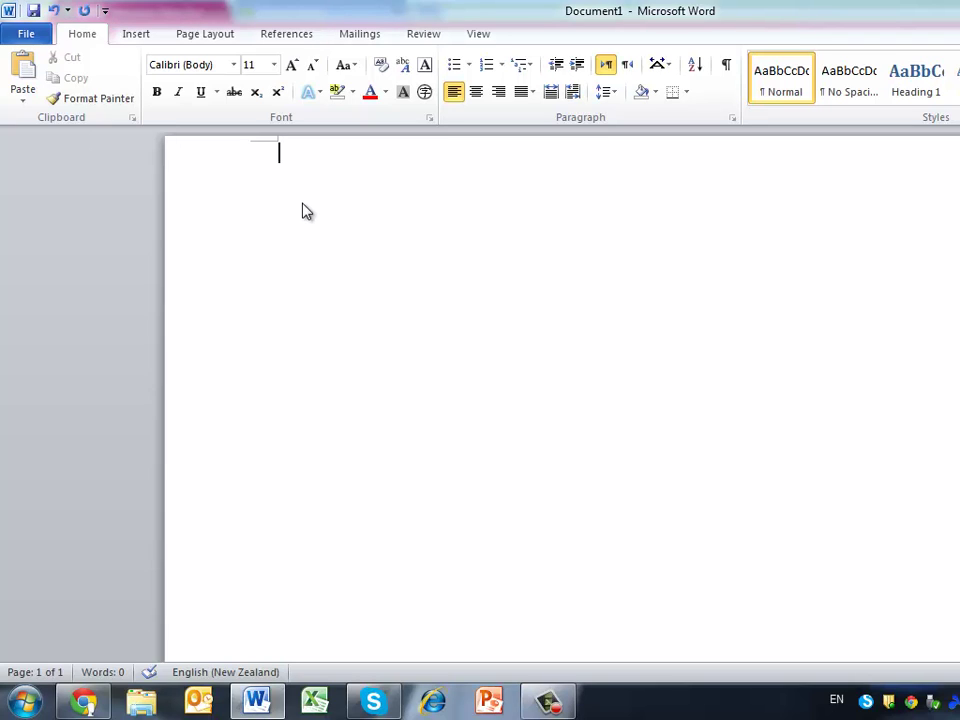
Step: Type 'The dog is here.' and test adding and removing empty lines above it
type("The ")
type("dog i")
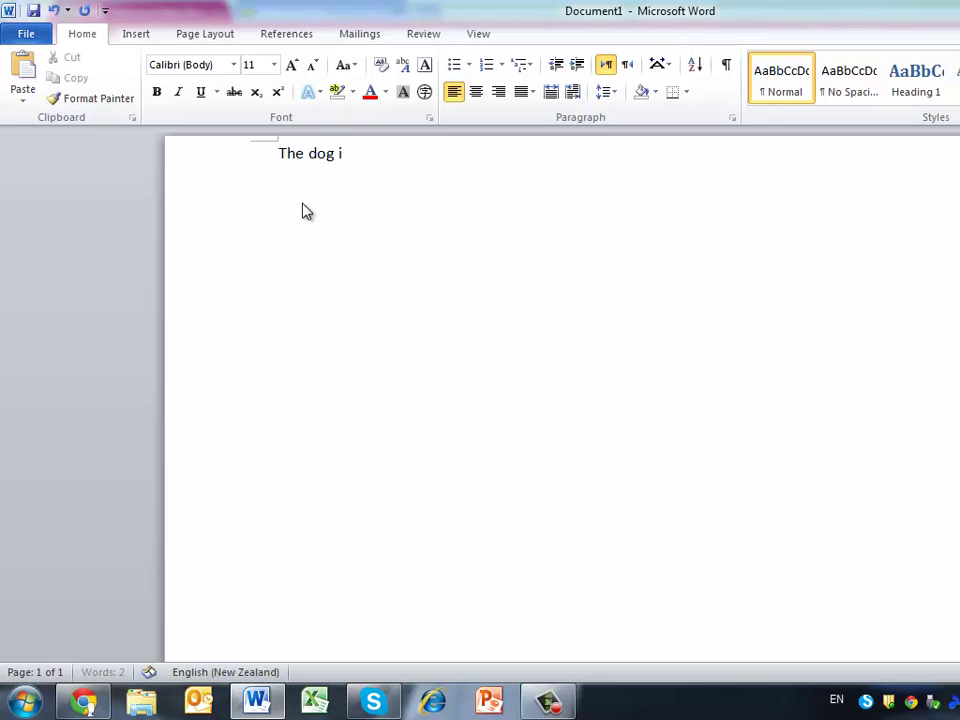
type("s here")
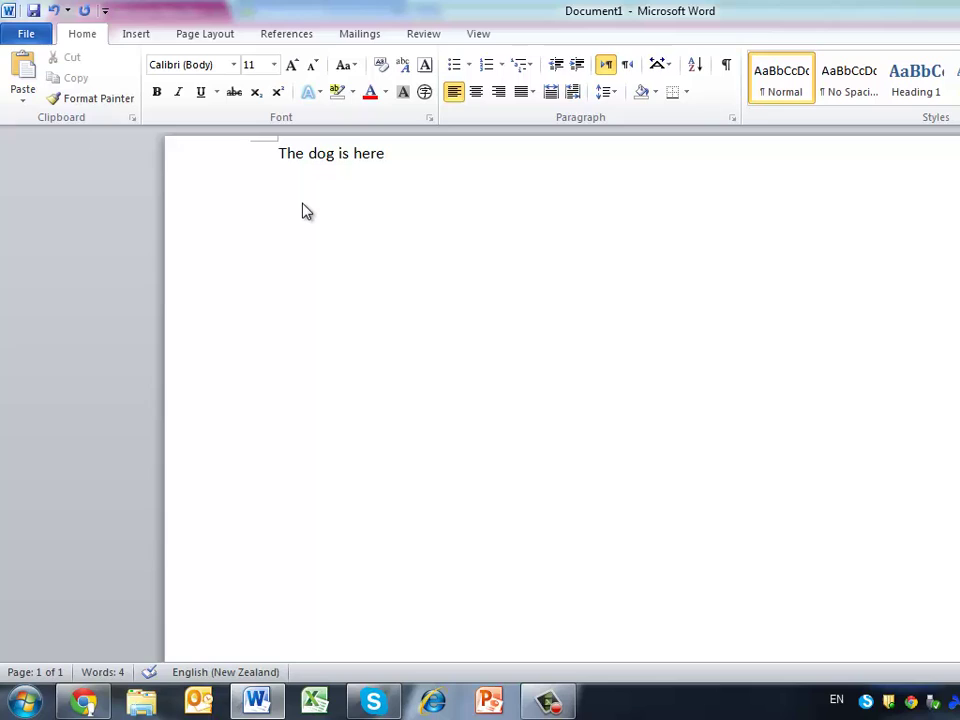
type(".")
left_click(280, 152)
key("Return")
key("Return")
key("Return")
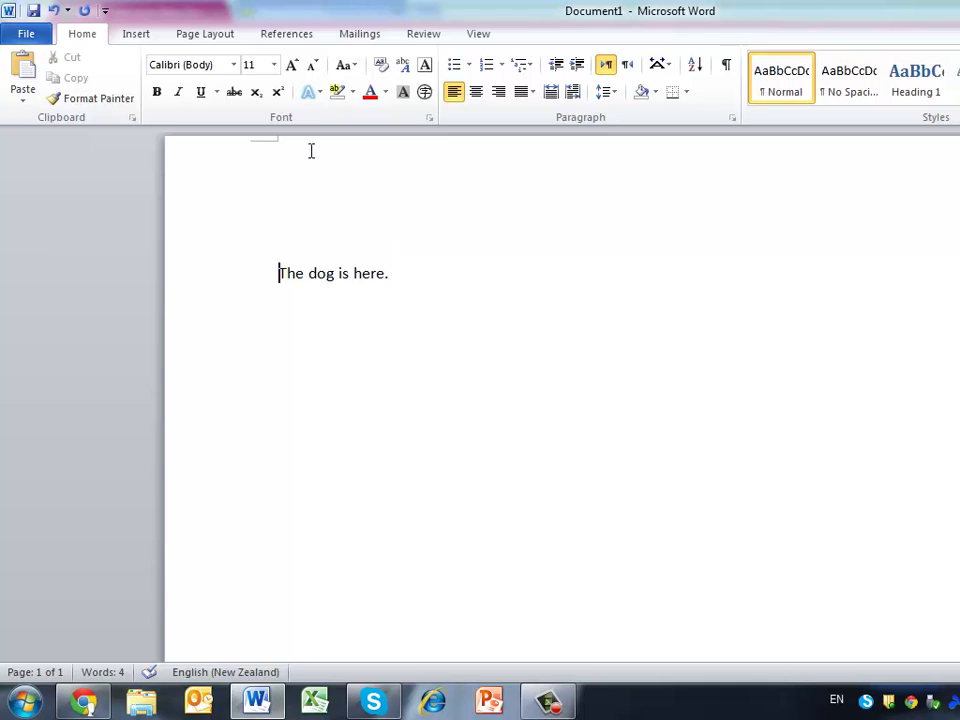
key("BackSpace")
key("BackSpace")
key("BackSpace")
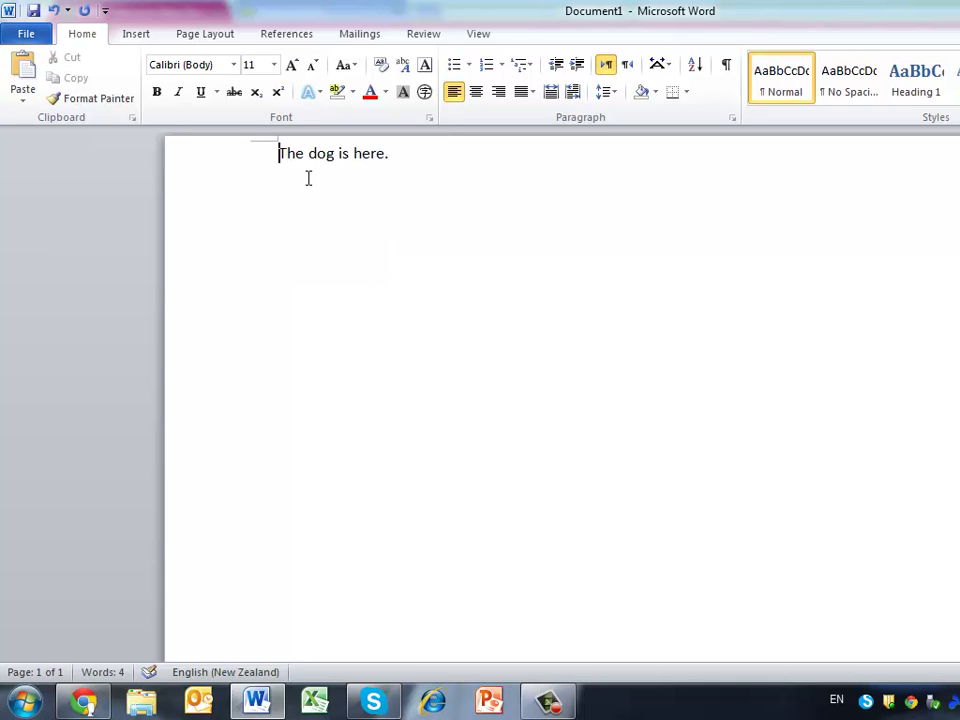
Step: Indent and un-indent the line with Tab, then add an empty paragraph below it
key("Tab")
key("Tab")
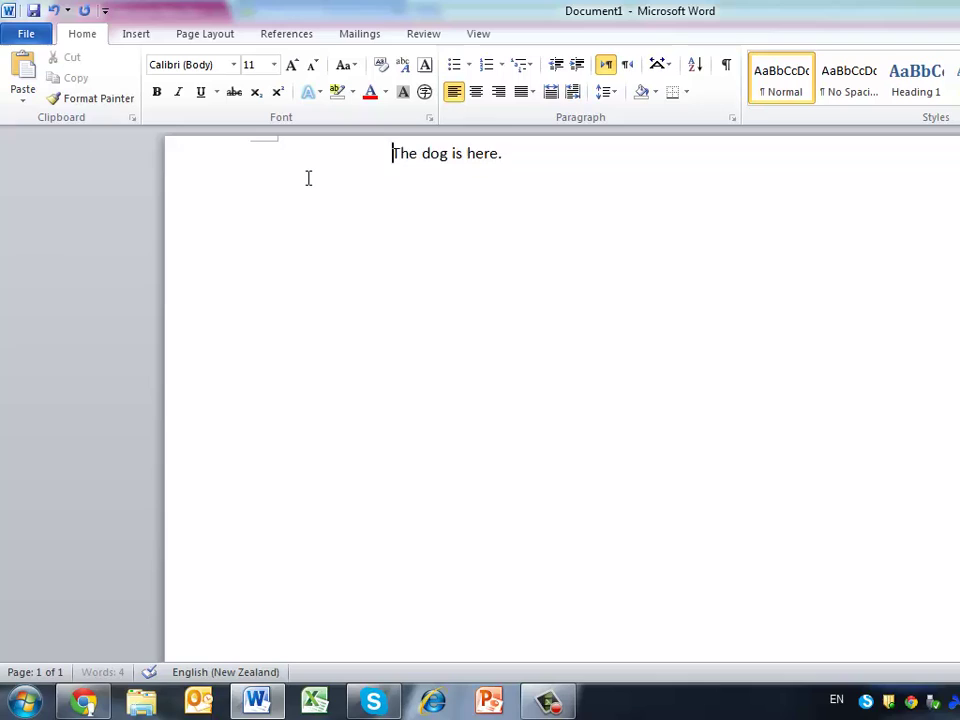
key("BackSpace")
key("BackSpace")
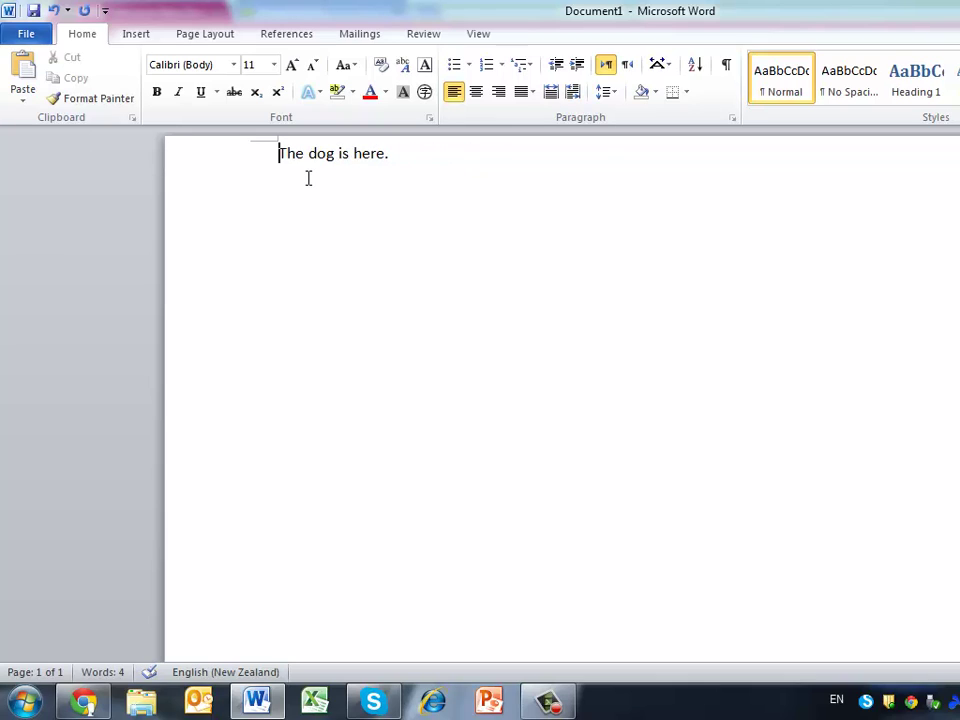
left_click(405, 162)
key("Return")
Step: Insert a Simple Text Box and replace its placeholder with 'This is the dog over he'
left_click(136, 36)
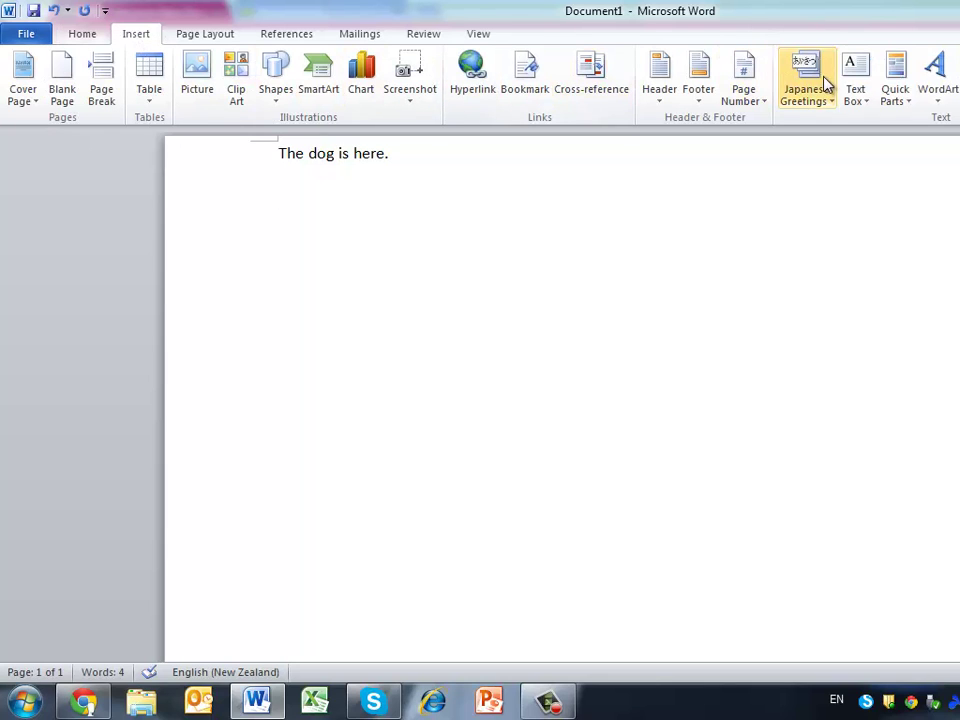
left_click(862, 80)
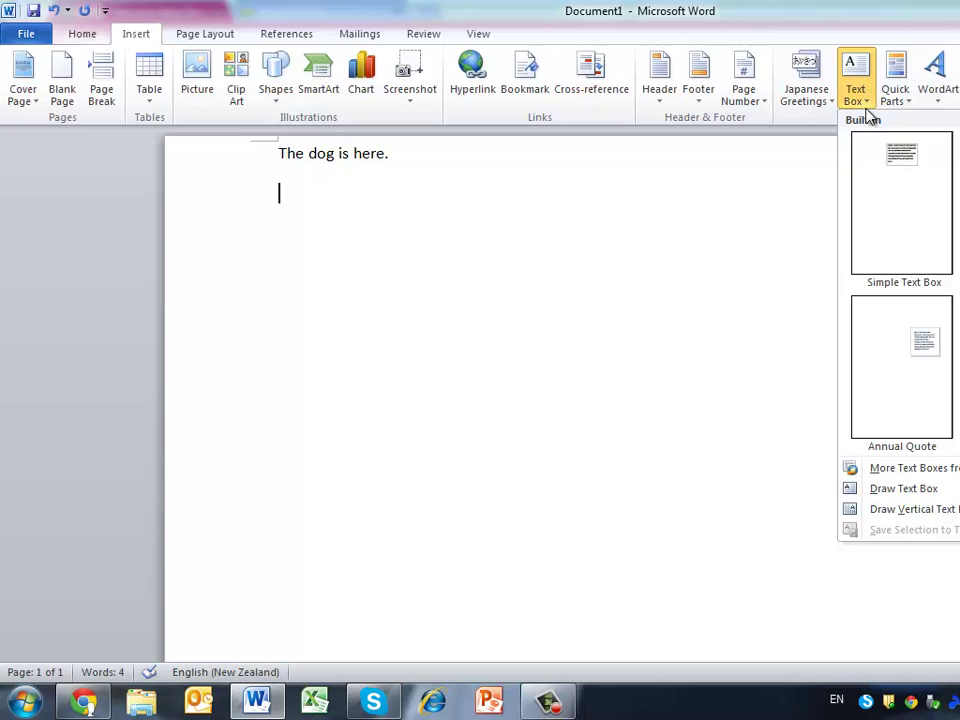
left_click(901, 181)
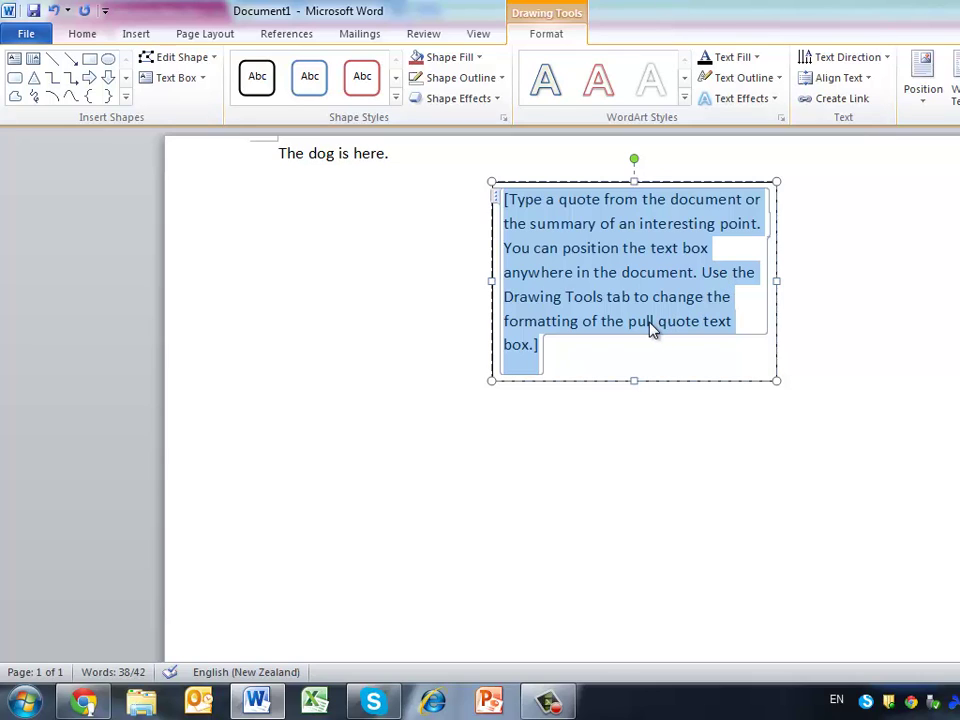
key("Delete")
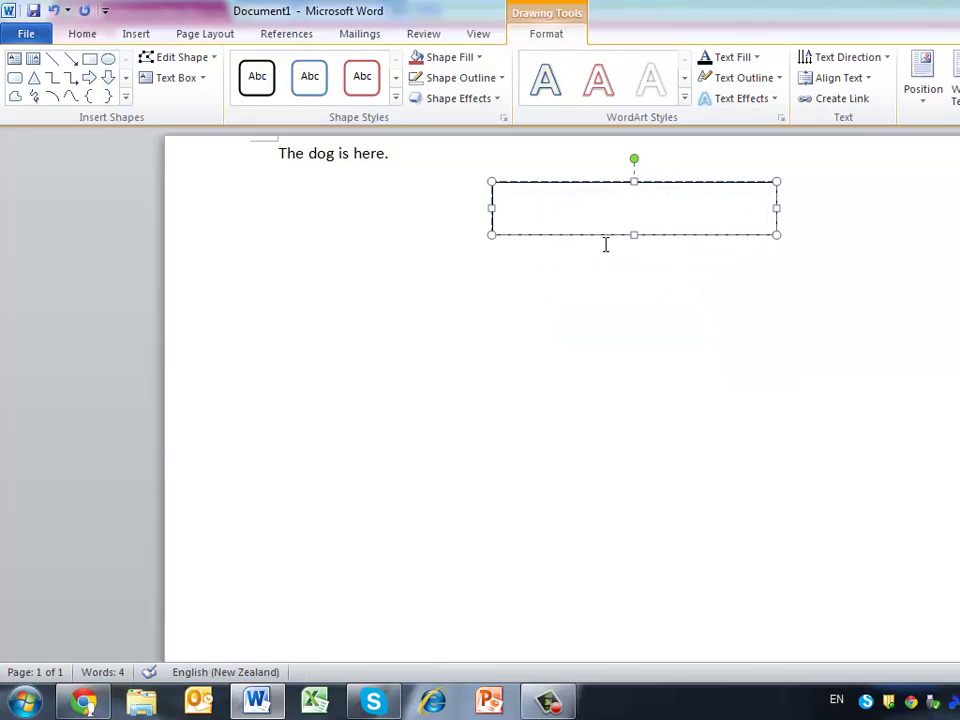
type("Th")
type("is is the ")
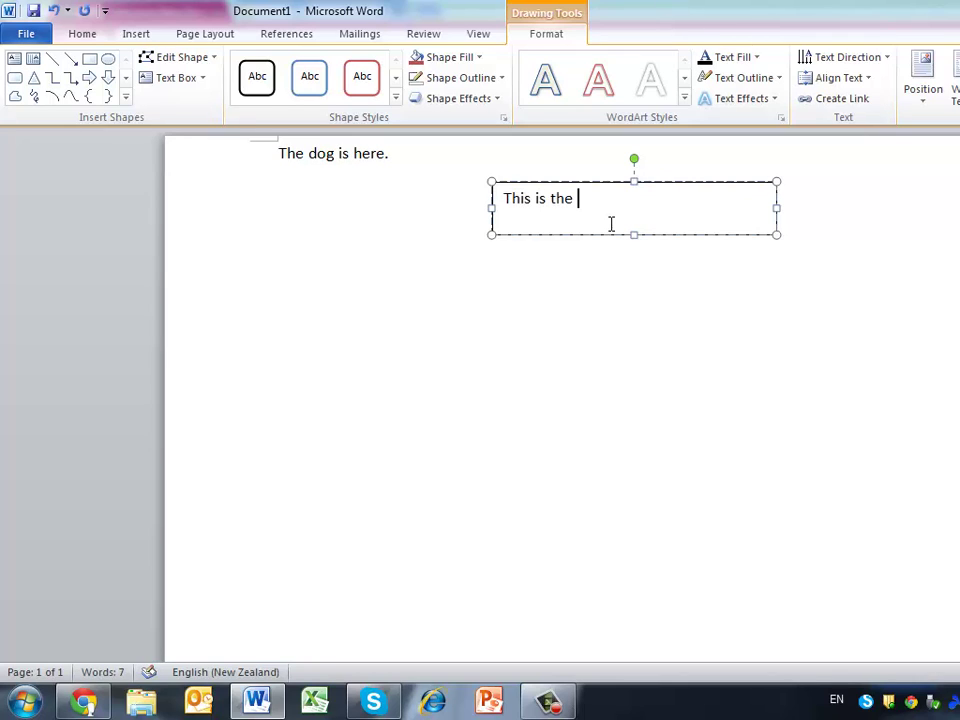
type("dog ov")
type("er her")
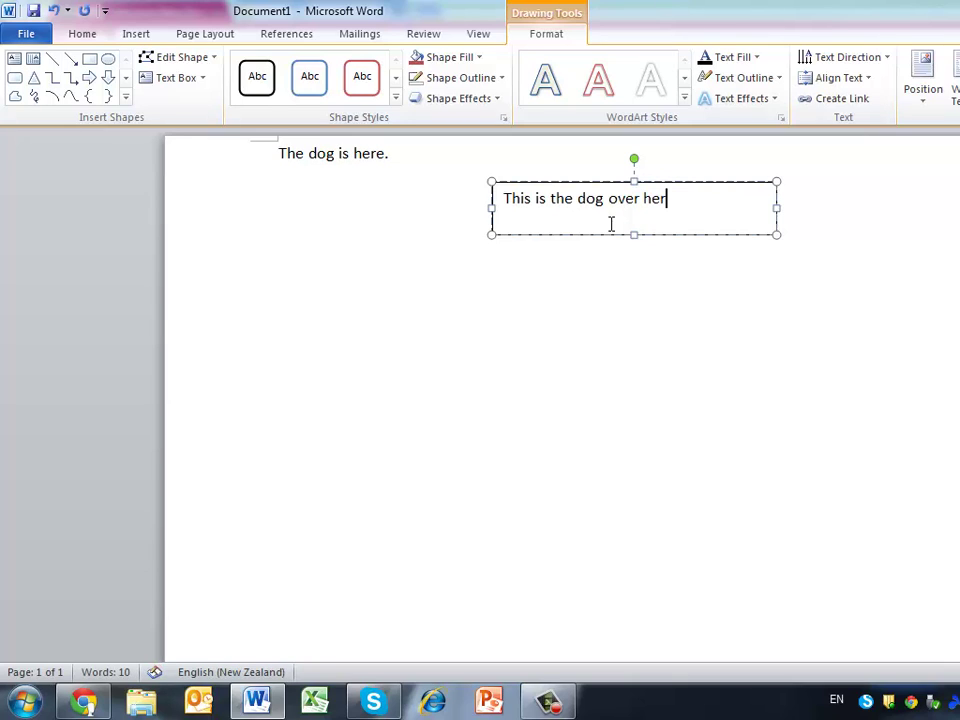
type("e")
Step: Drag the text box down and left so it sits under 'The dog is here.'
left_click(675, 268)
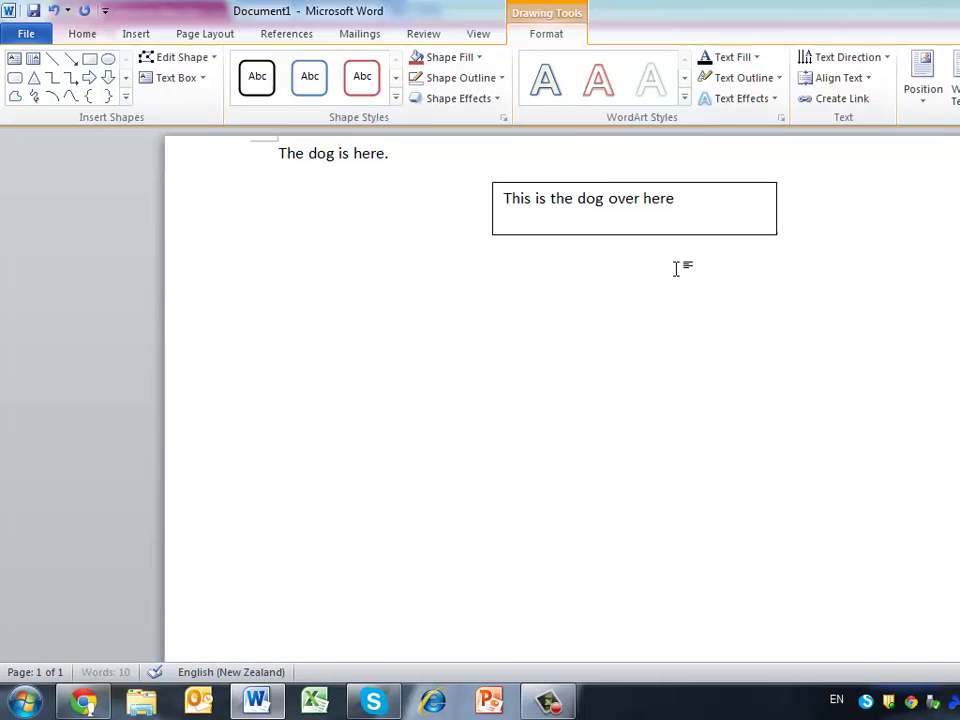
left_click(688, 206)
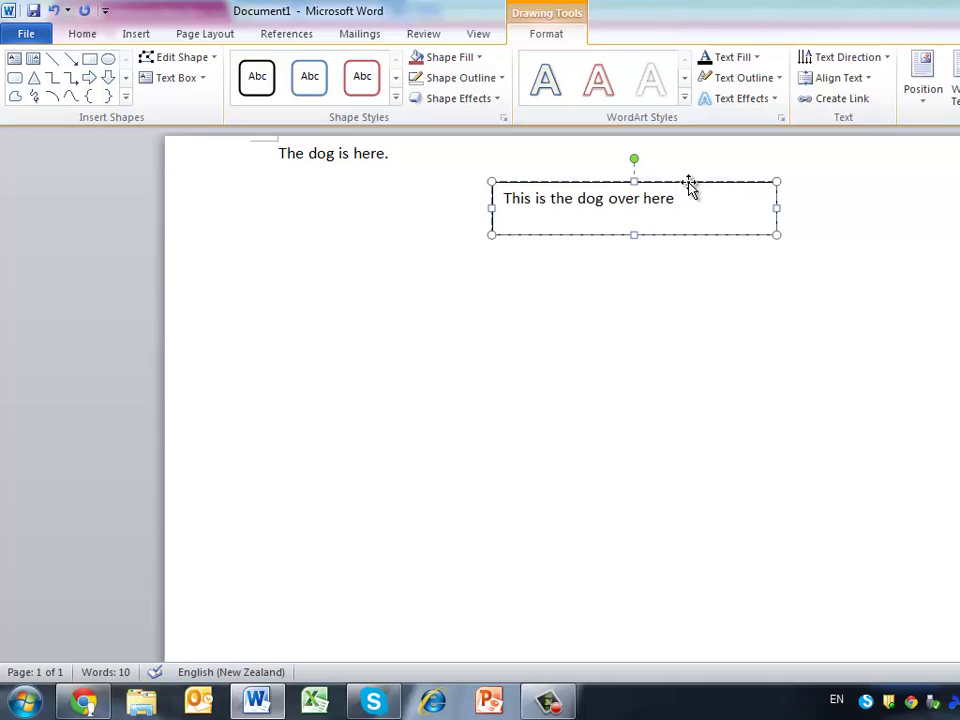
mouse_move(688, 183)
left_mouse_down()
mouse_move(587, 280)
mouse_move(860, 240)
mouse_move(689, 373)
mouse_move(445, 243)
left_mouse_up()
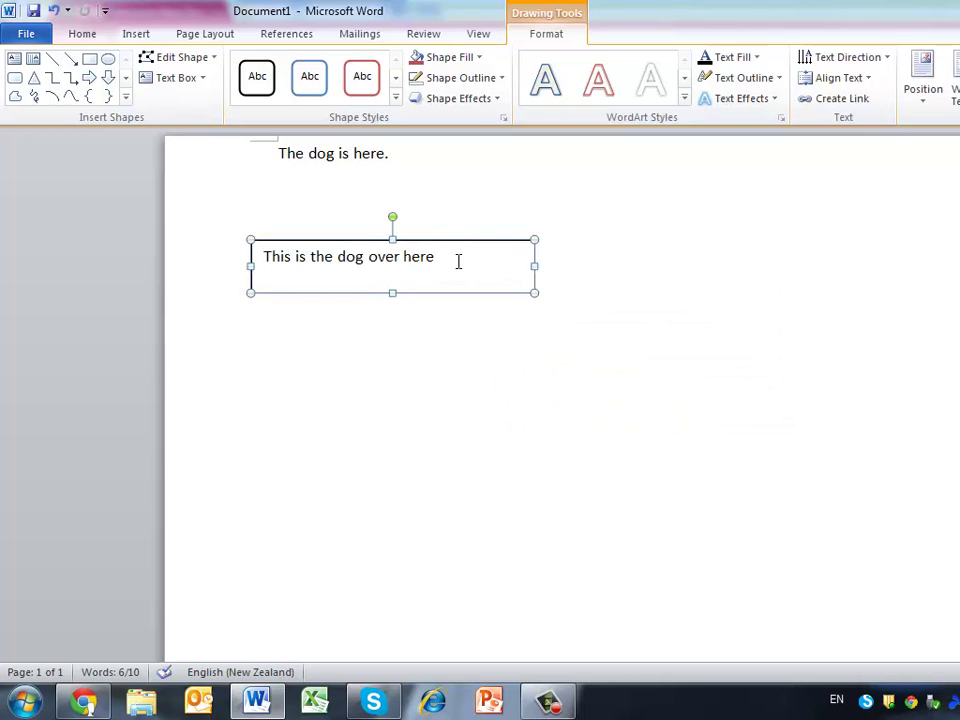
left_click(462, 310)
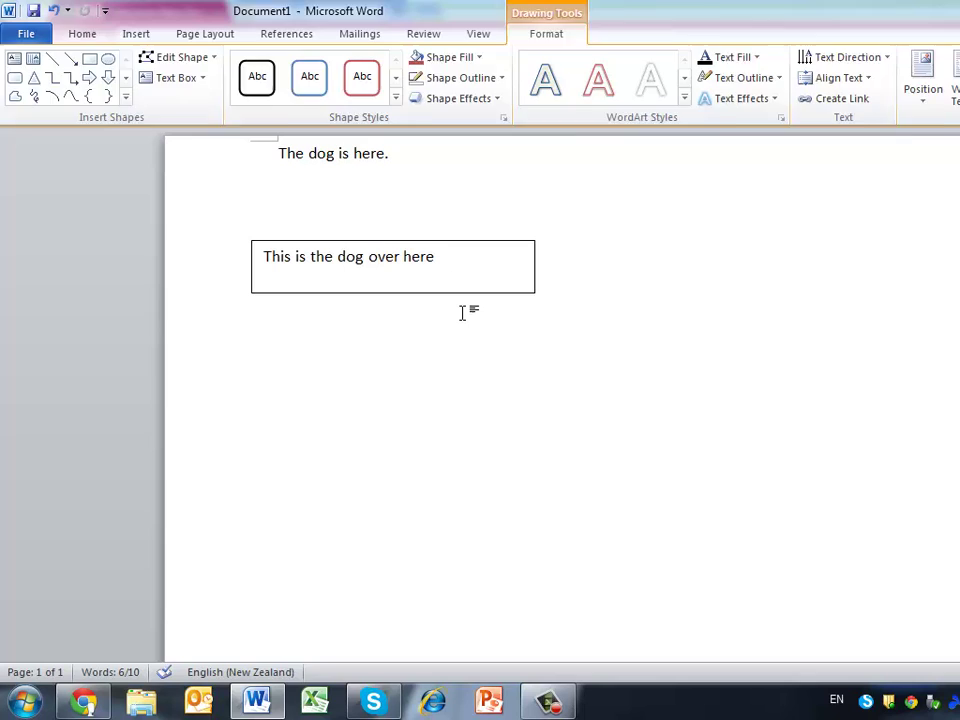
left_click(471, 259)
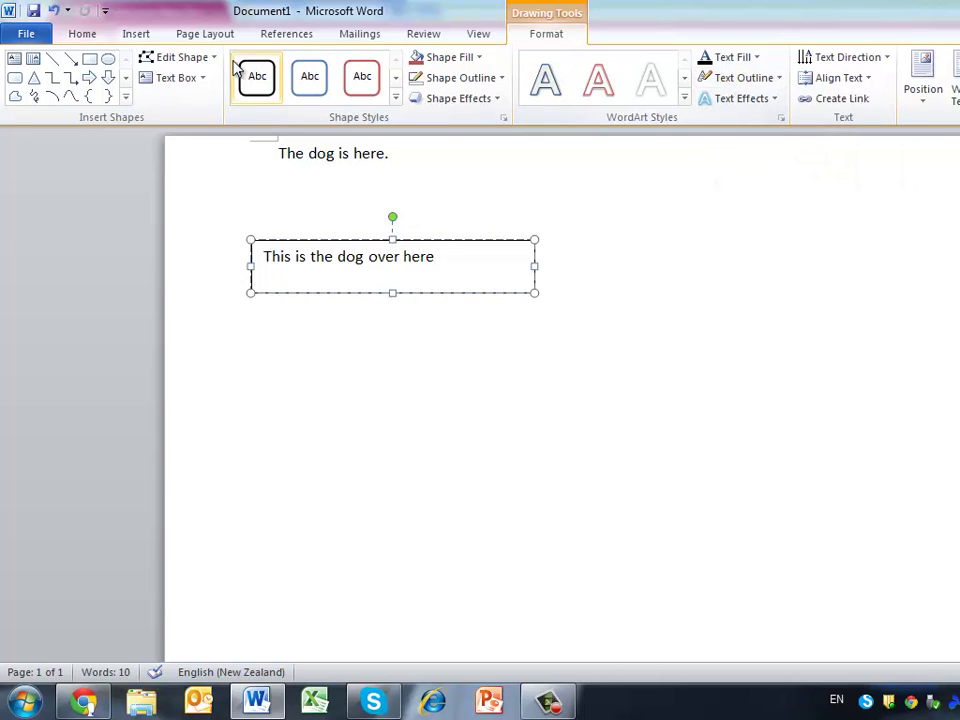
Step: Set the text box outline to no colour so it has no border
left_click(194, 80)
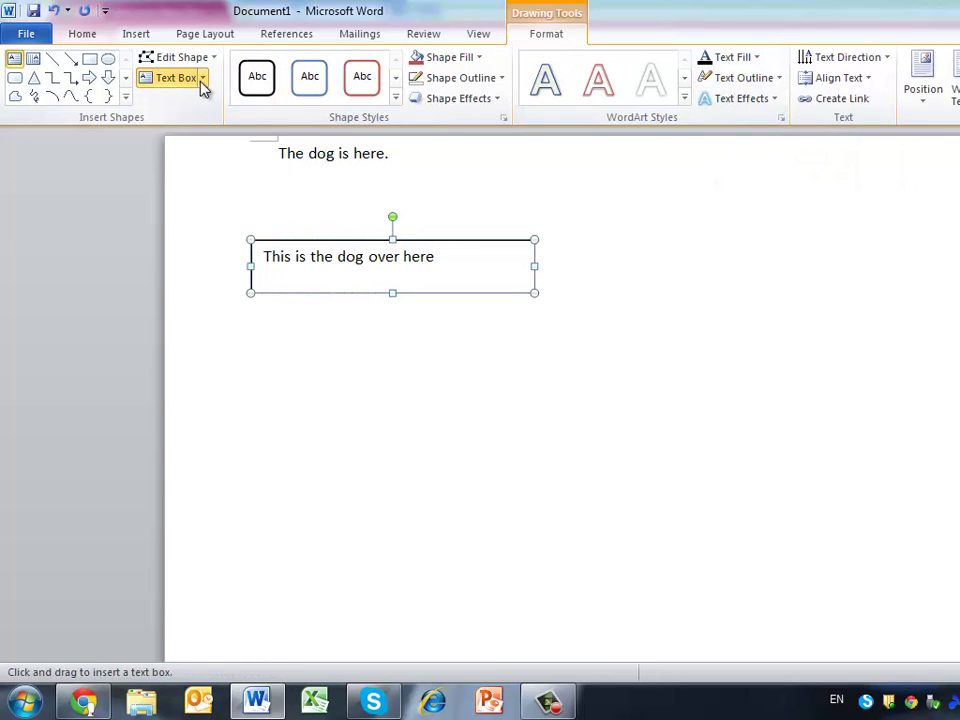
left_click(203, 78)
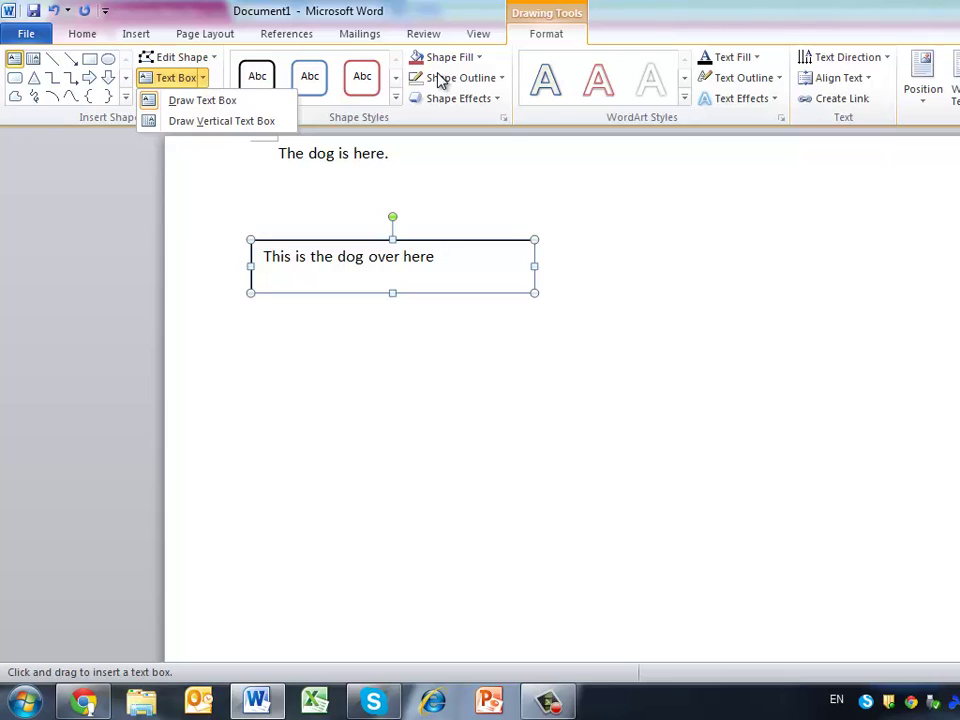
left_click(478, 80)
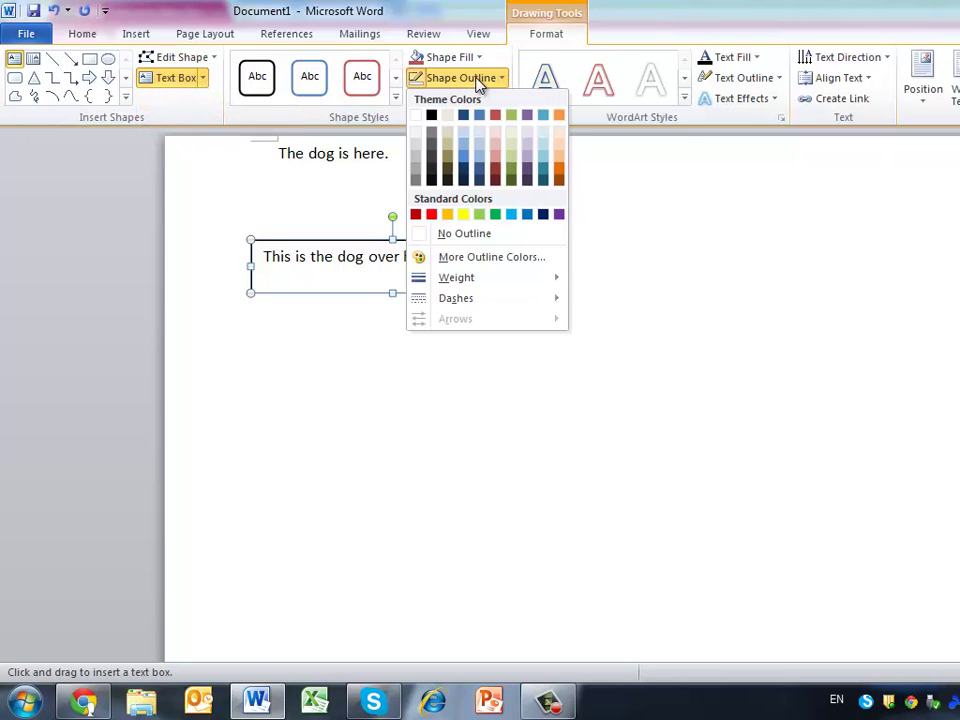
left_click(457, 238)
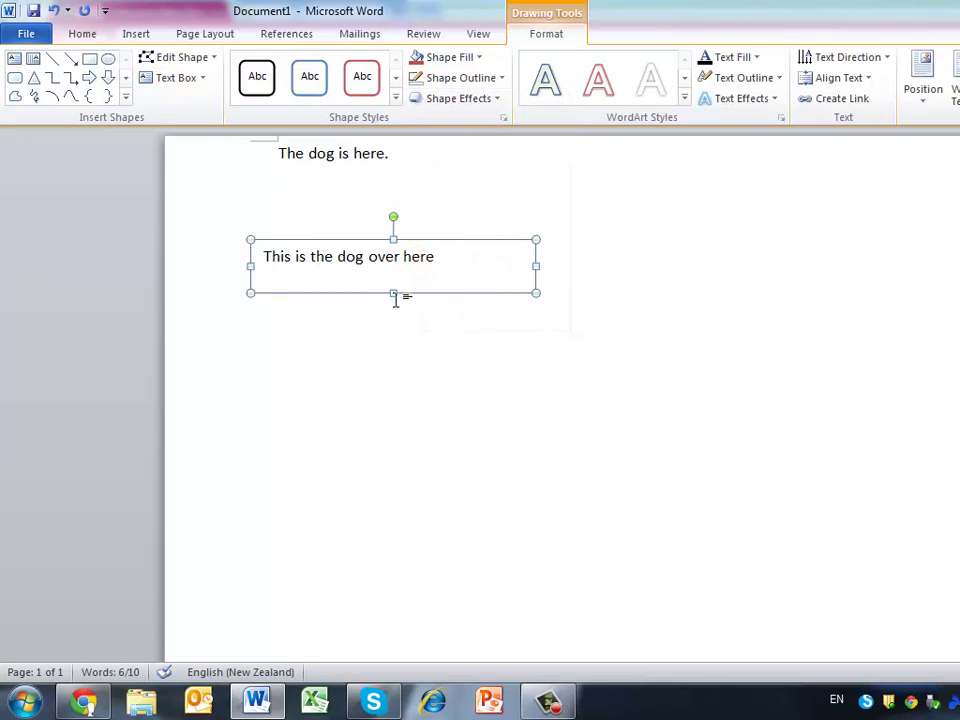
Step: Move the borderless text box further right and lower on the page, then deselect it
left_click(421, 327)
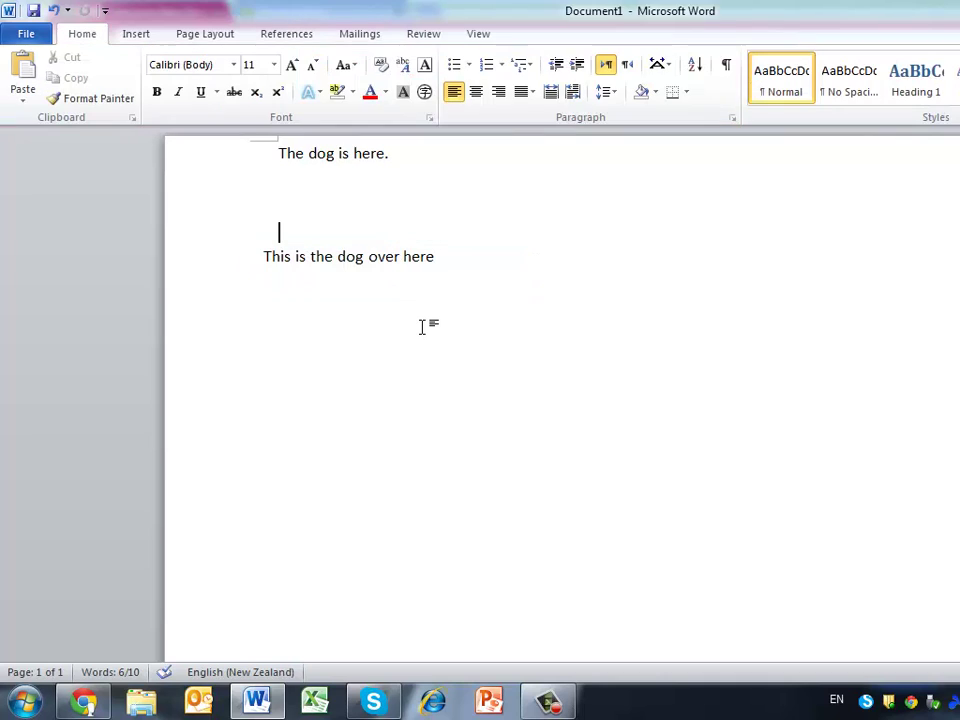
left_click(376, 264)
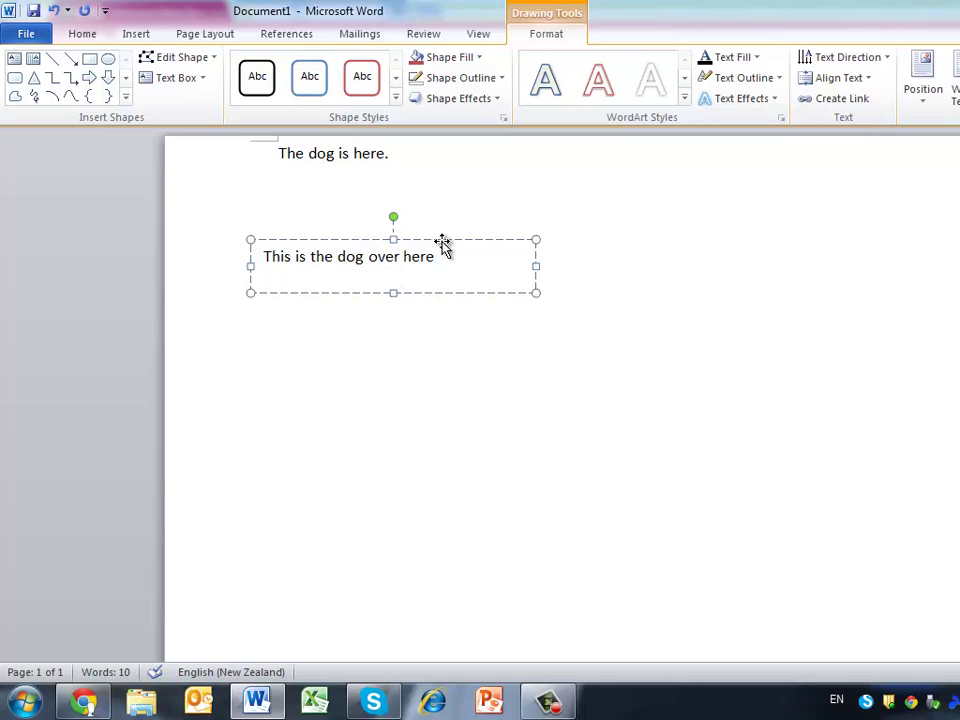
left_click(473, 240)
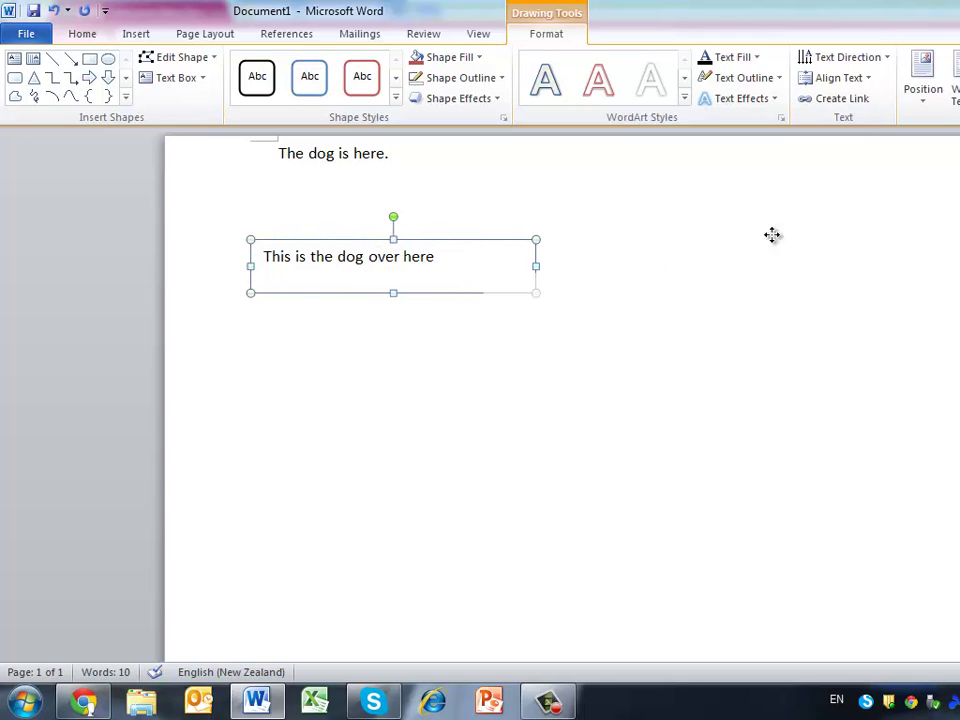
mouse_move(772, 235)
left_mouse_down()
mouse_move(810, 219)
mouse_move(825, 364)
left_mouse_up()
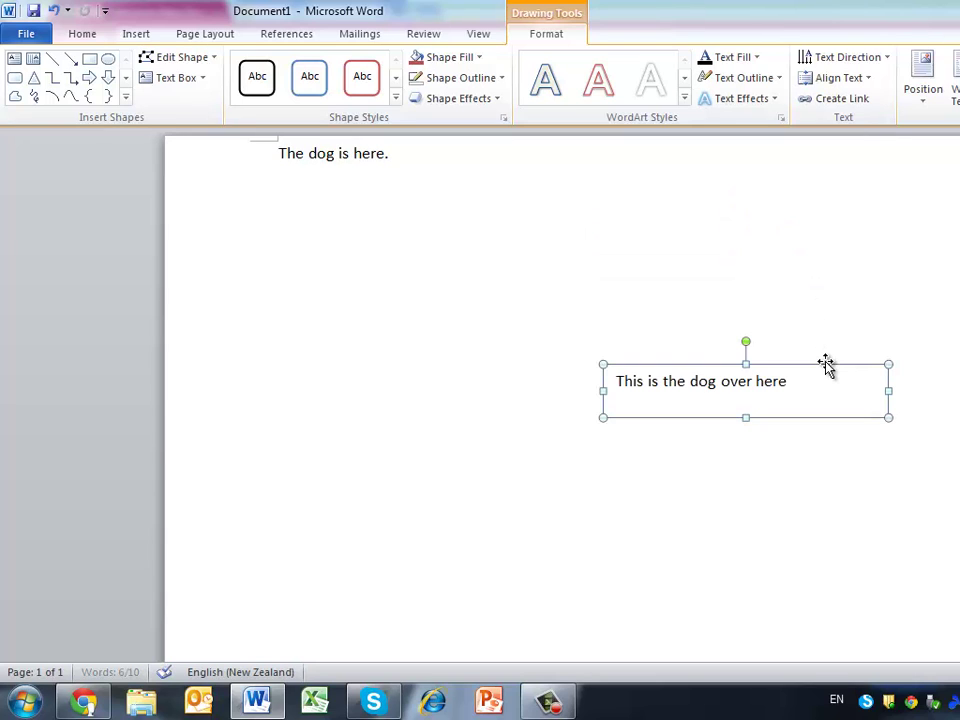
left_click(547, 287)
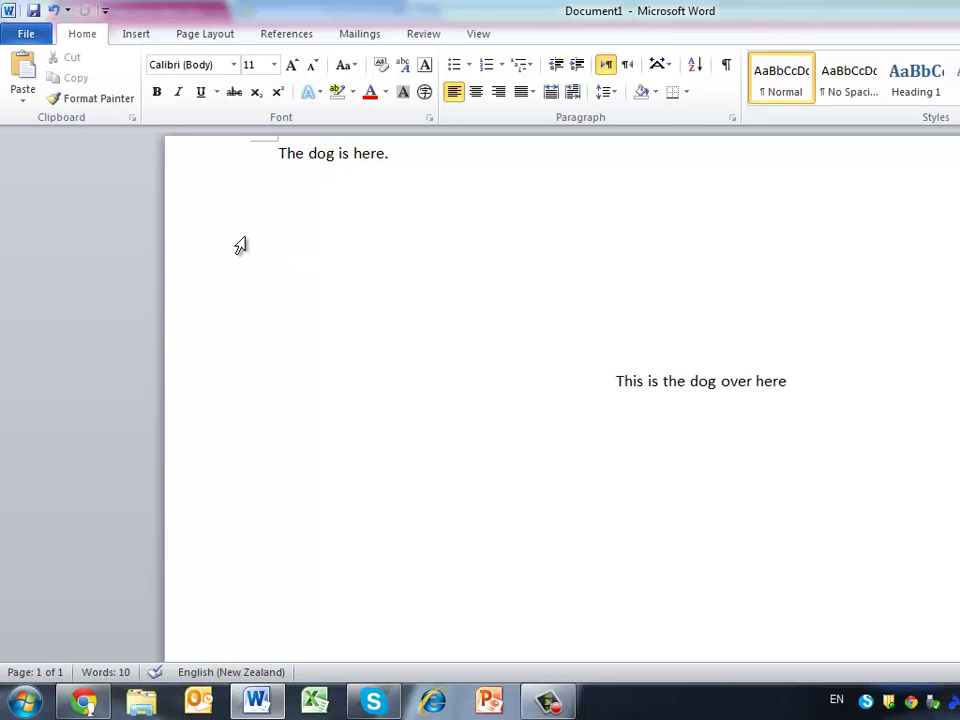
Step: Insert the picture sally2 from the Desktop into the document
left_click(137, 36)
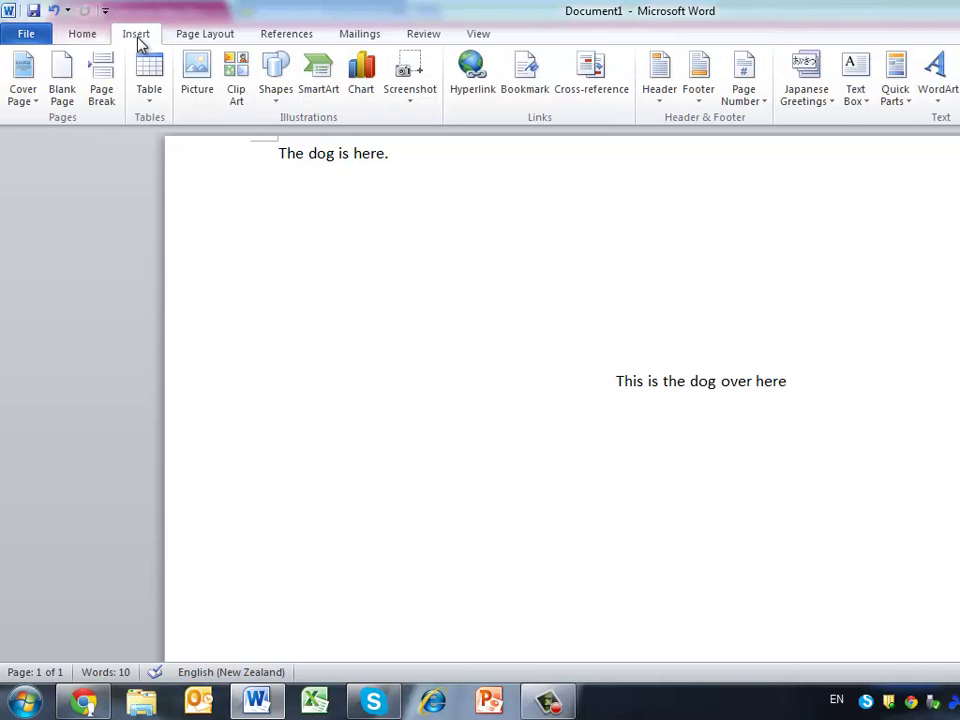
left_click(196, 76)
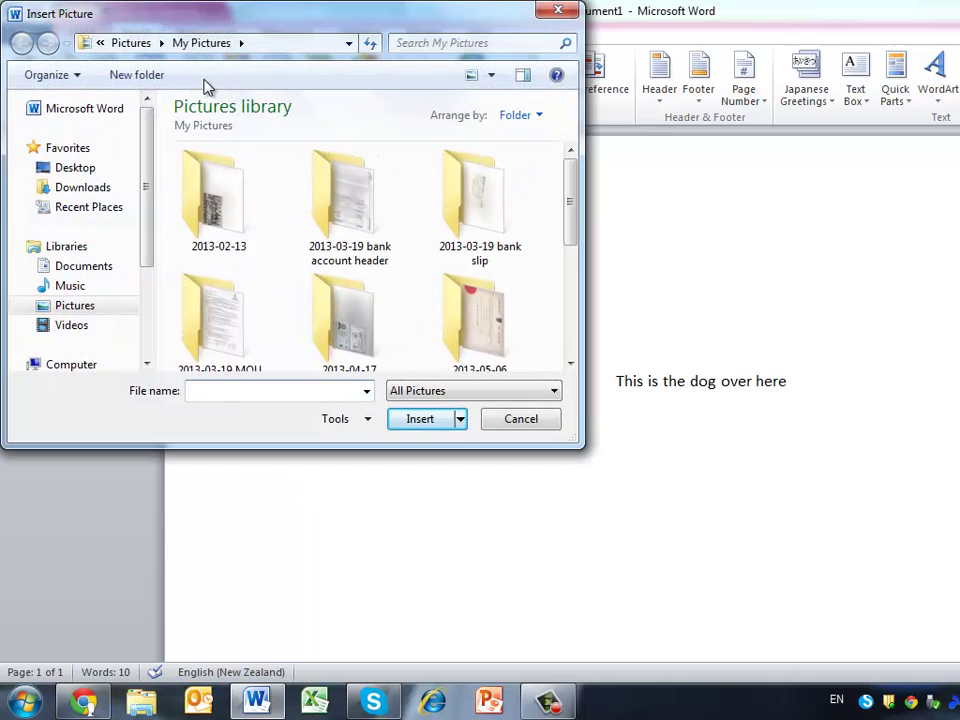
left_click(79, 172)
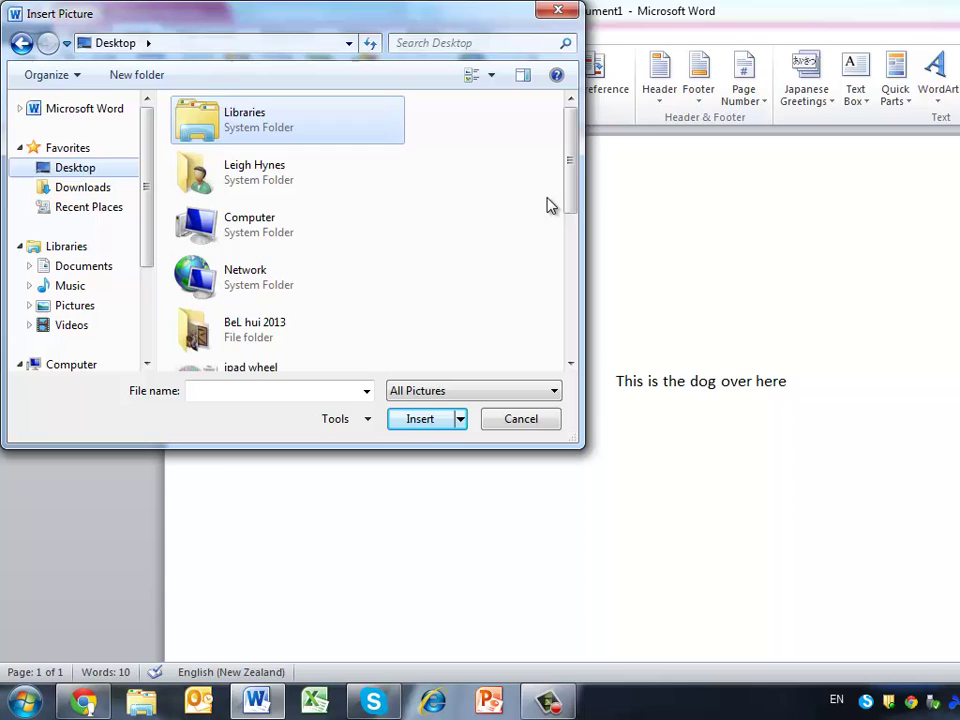
left_click_drag(570, 200, 574, 343)
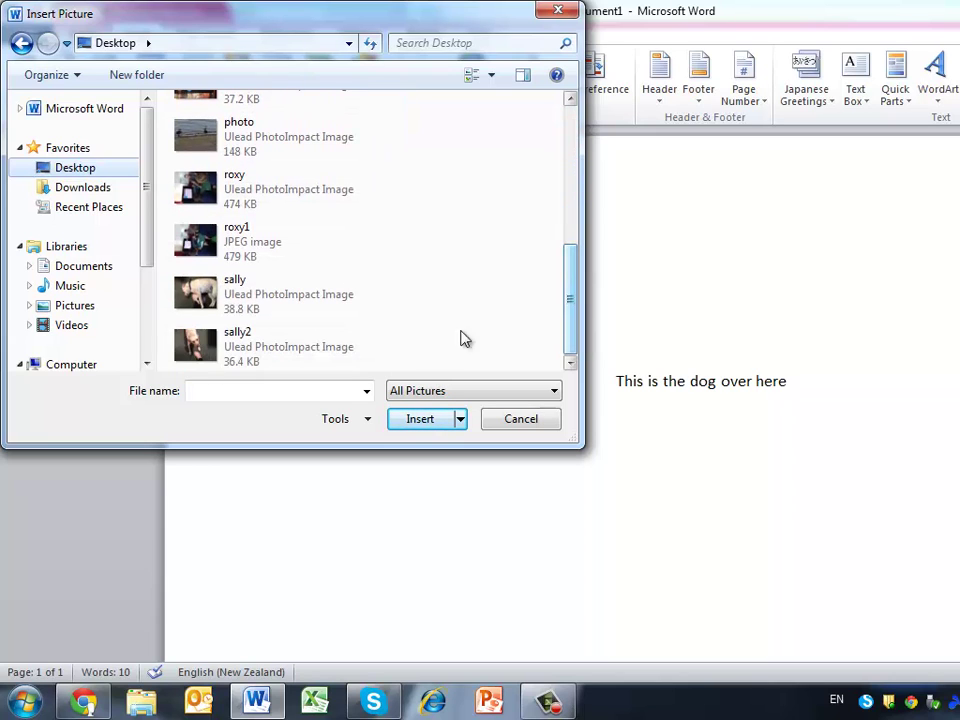
left_click(216, 348)
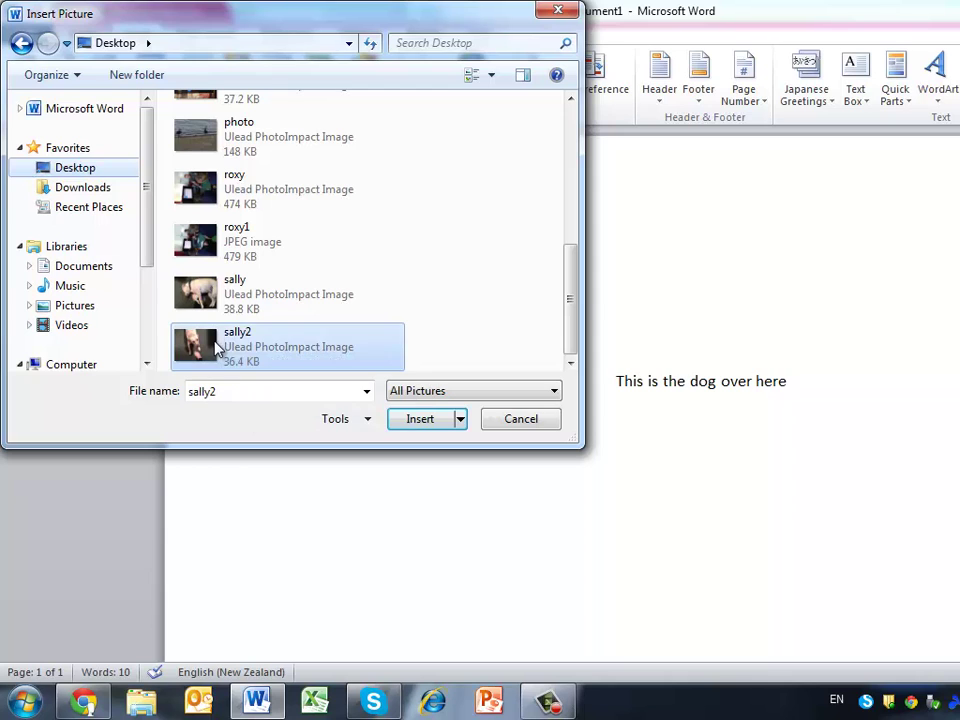
left_click(410, 420)
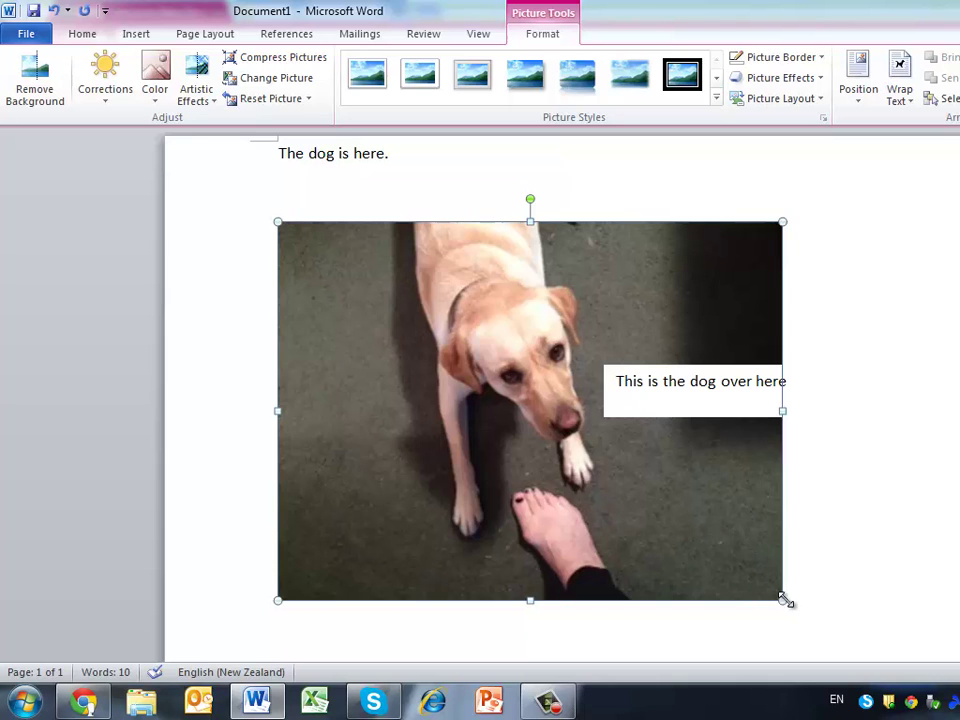
Step: Shrink the dog photo from its bottom-right corner and try dragging it rightward
left_click_drag(783, 598, 535, 472)
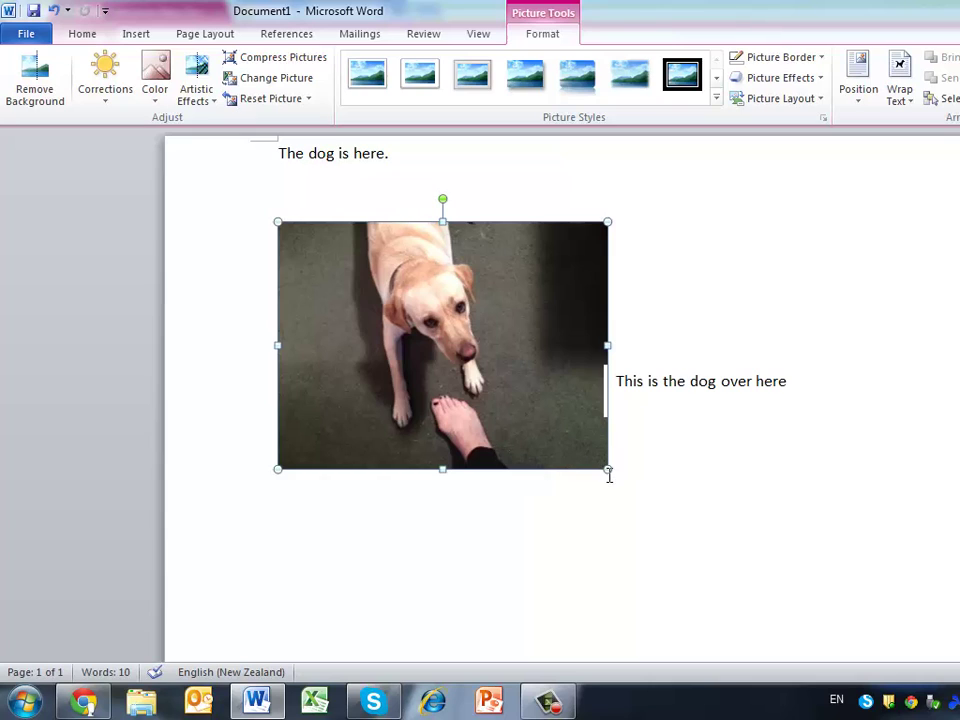
left_click_drag(607, 471, 540, 430)
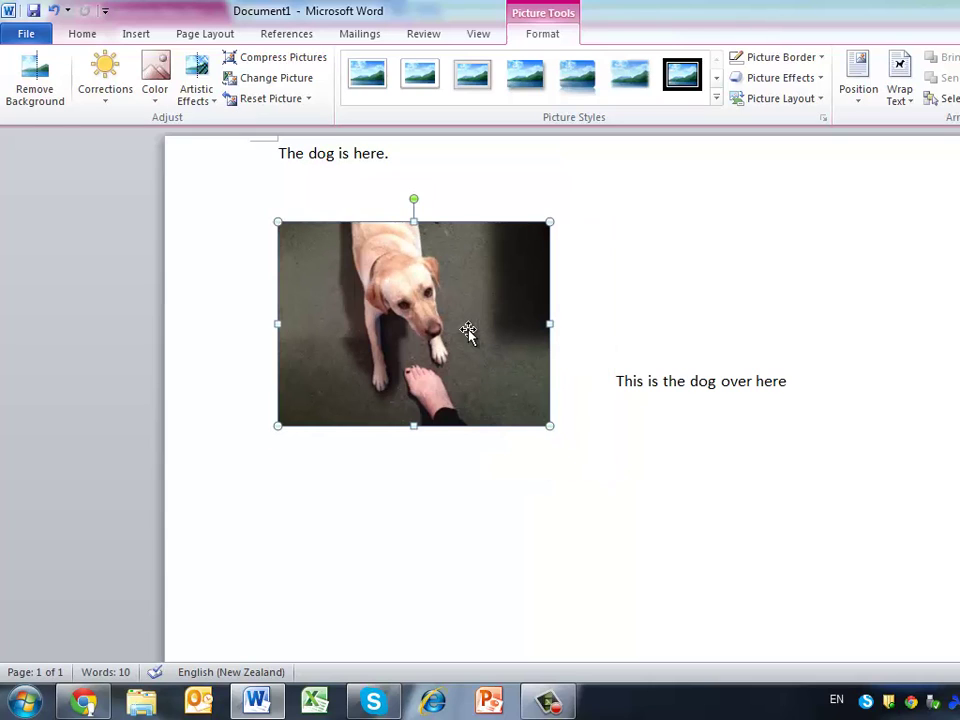
left_click_drag(469, 330, 907, 313)
left_click_drag(441, 231, 840, 268)
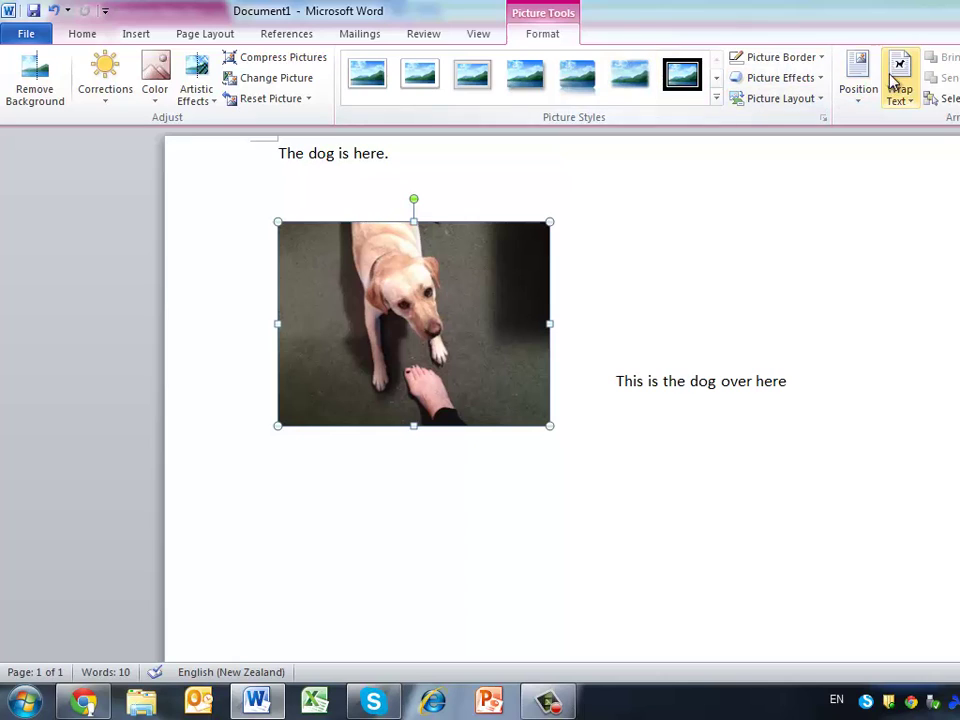
Step: Give the dog photo a floating wrap option and place it just left of the text box
left_click(897, 66)
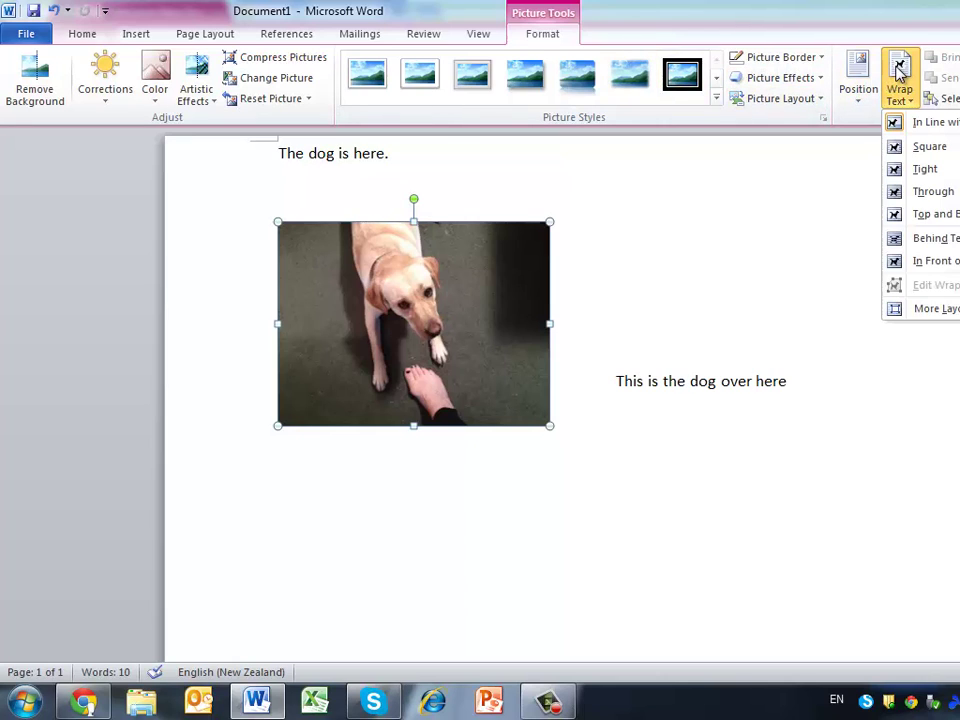
left_click(920, 193)
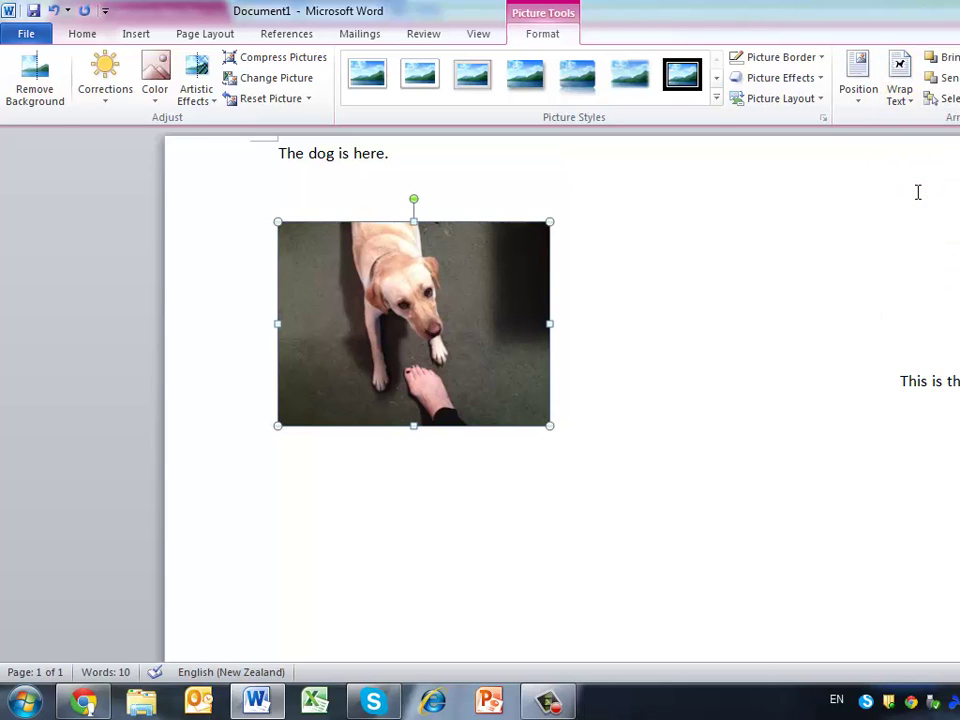
left_click_drag(504, 346, 955, 366)
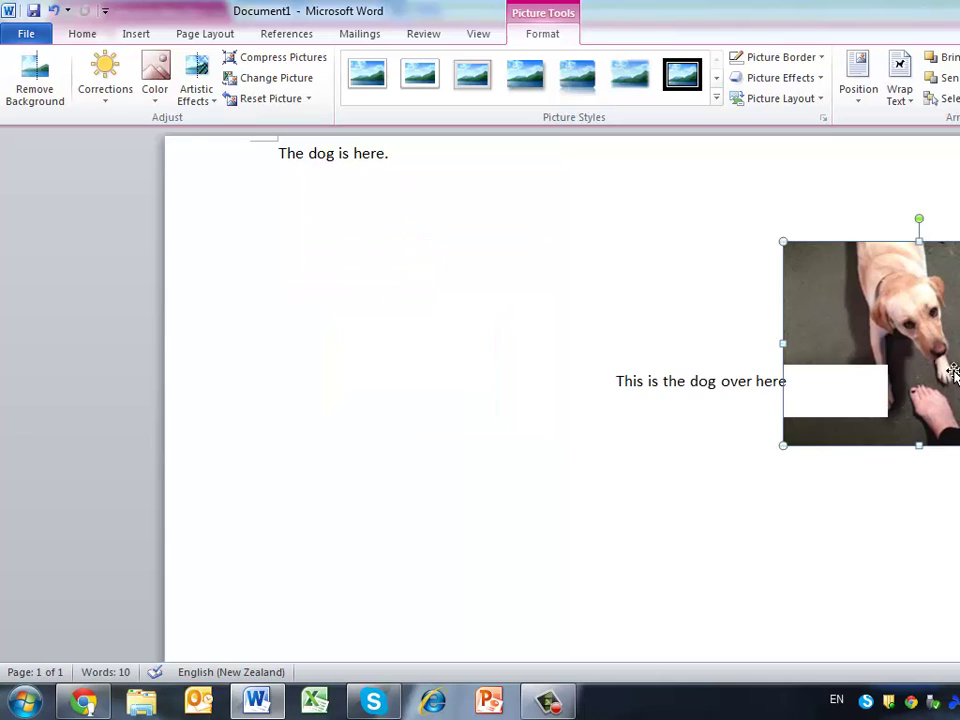
mouse_move(958, 372)
left_mouse_down()
mouse_move(812, 372)
mouse_move(742, 353)
mouse_move(748, 313)
mouse_move(510, 317)
left_mouse_up()
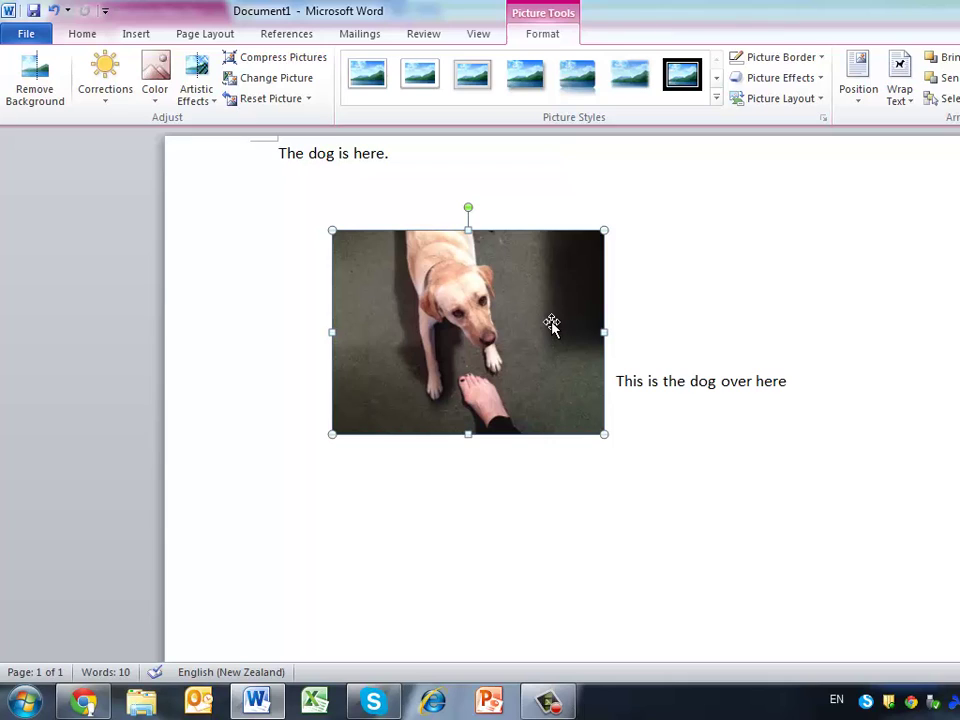
Step: Set the photo's wrapping to Through and drag it beneath the text box
left_click(896, 88)
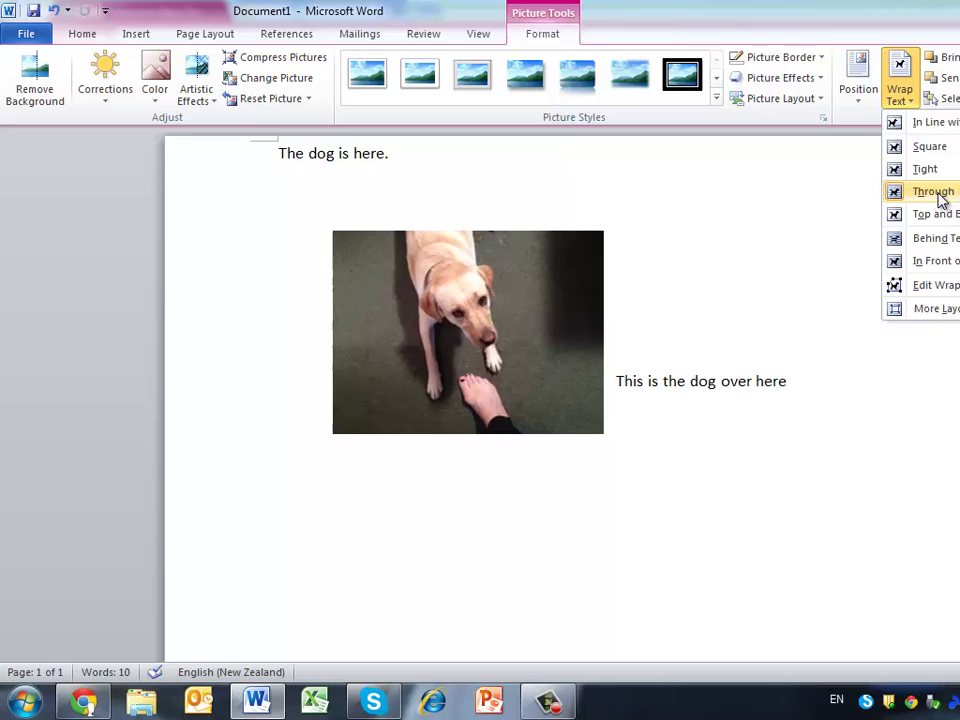
left_click(940, 192)
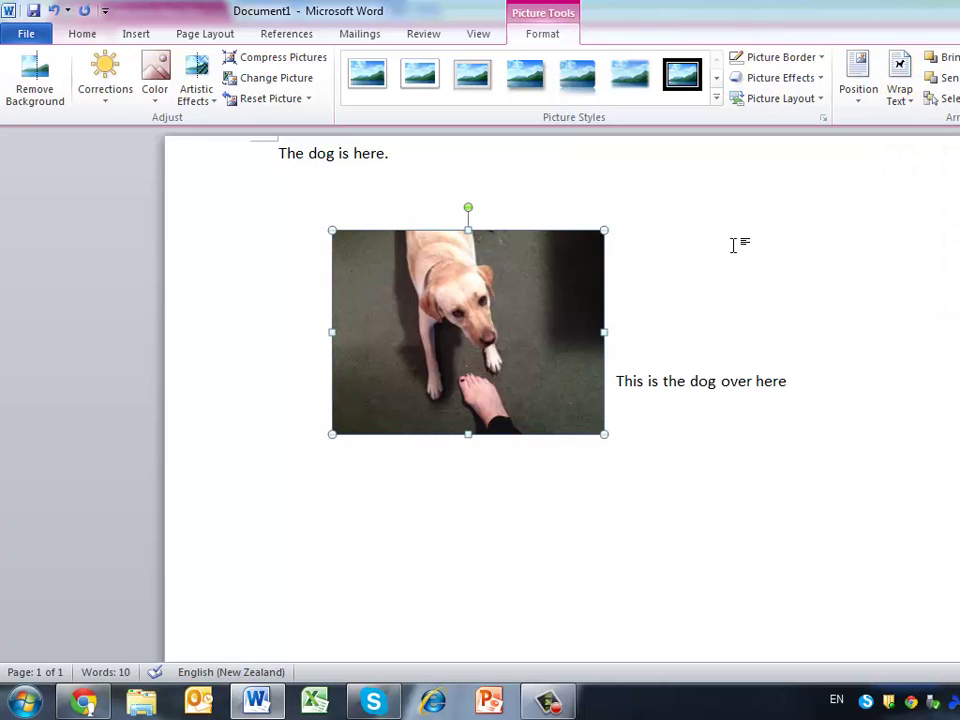
mouse_move(571, 328)
left_mouse_down()
mouse_move(738, 380)
mouse_move(789, 378)
left_mouse_up()
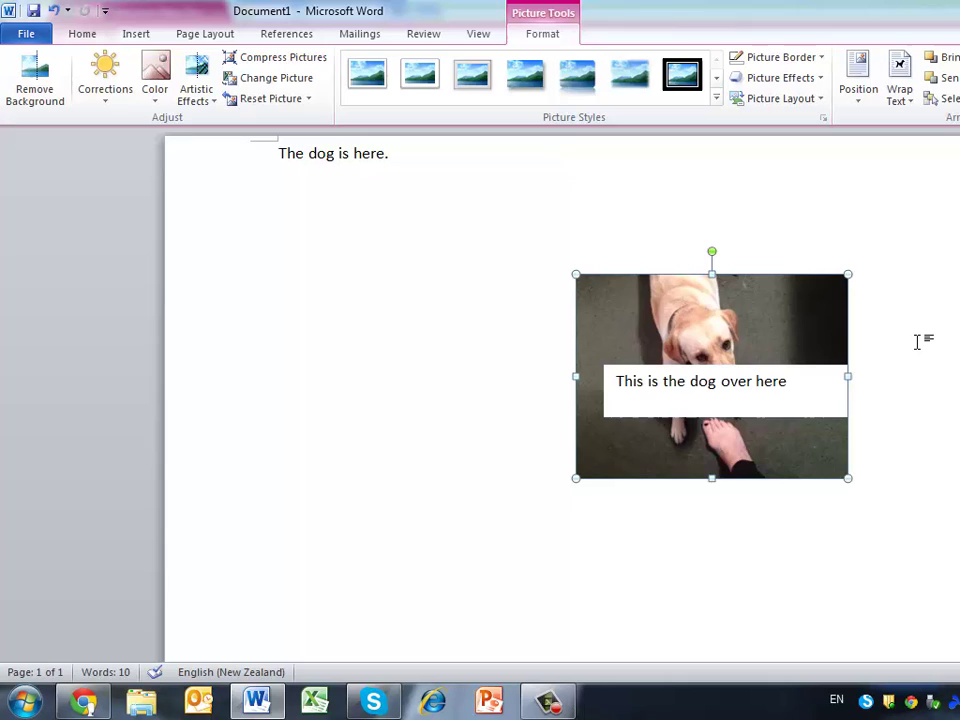
left_click(553, 705)
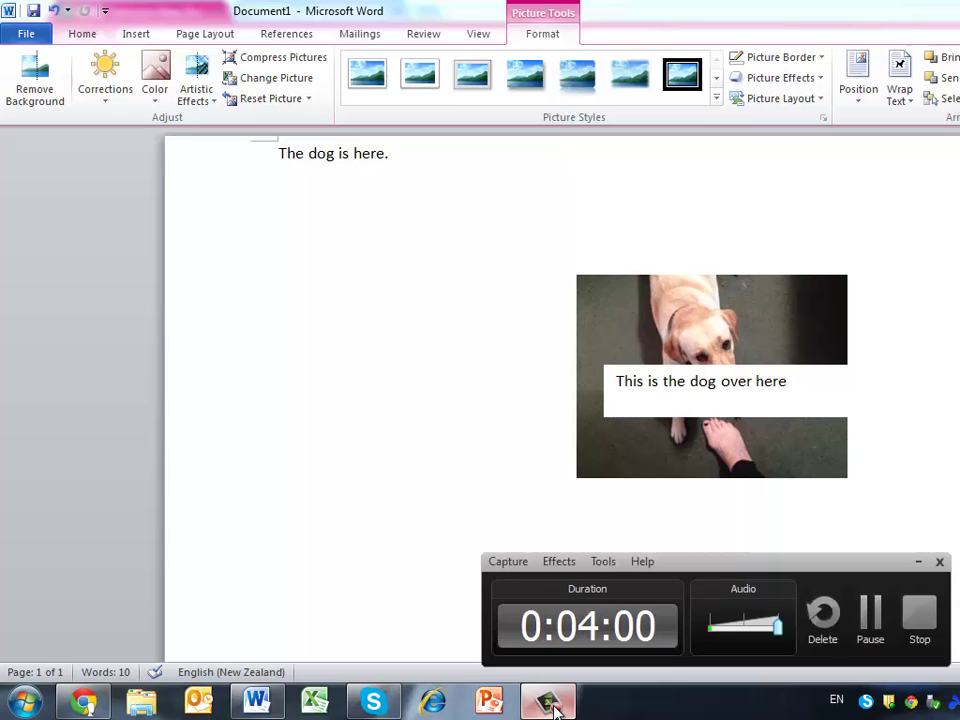